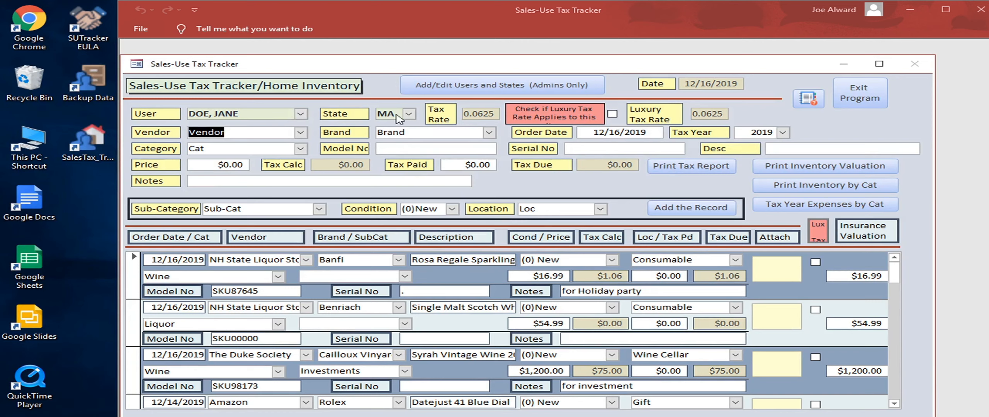
Filter the inventory records to state RI and tax year 2018.
left_click(409, 114)
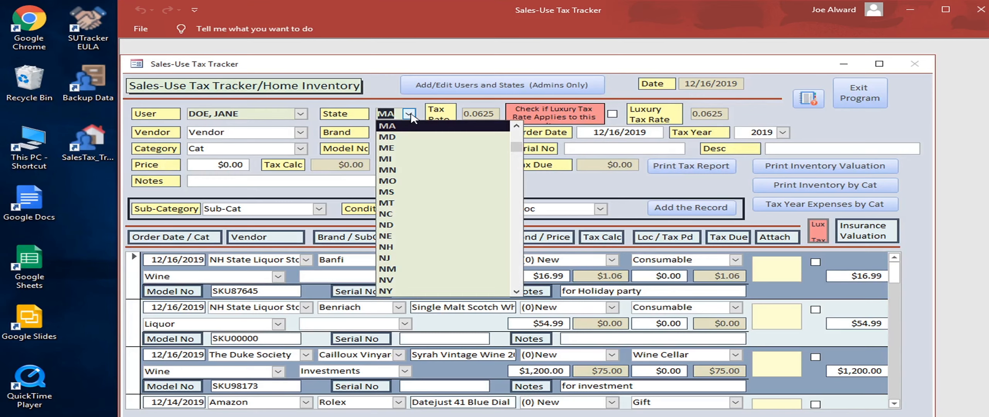
scroll(443, 189, "down", 3)
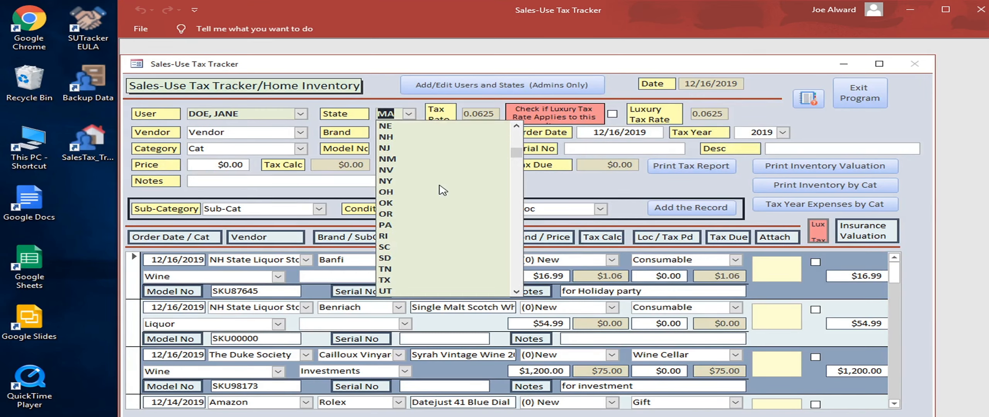
left_click(423, 237)
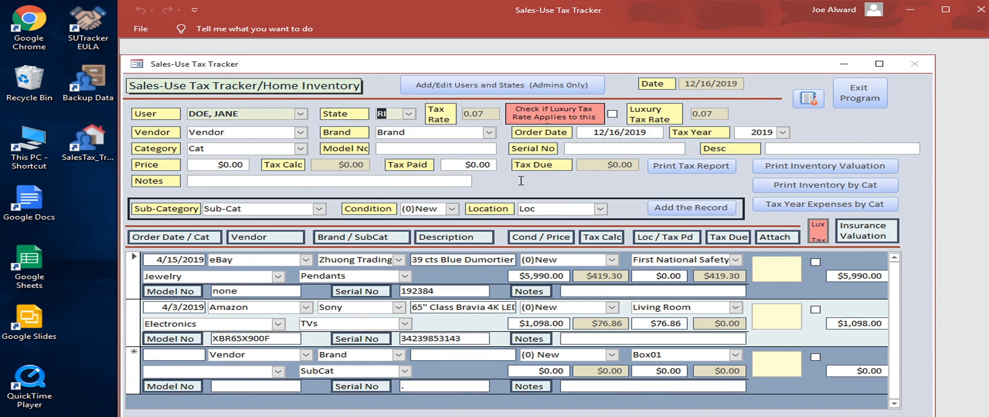
left_click(782, 133)
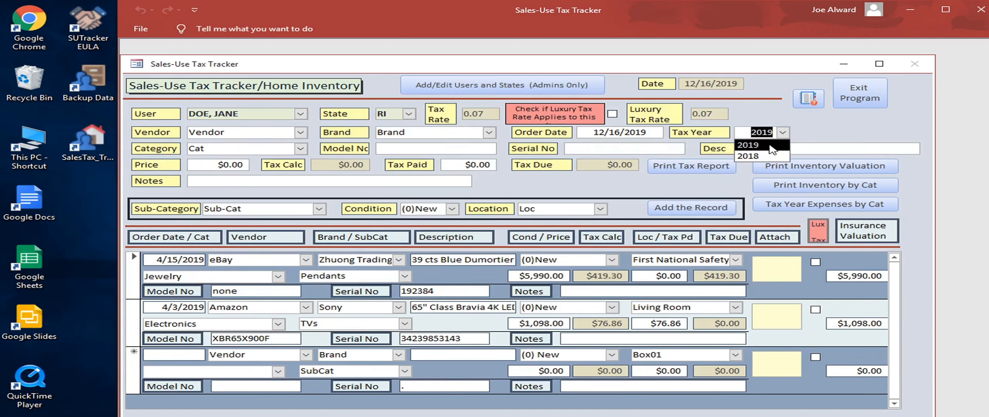
left_click(748, 156)
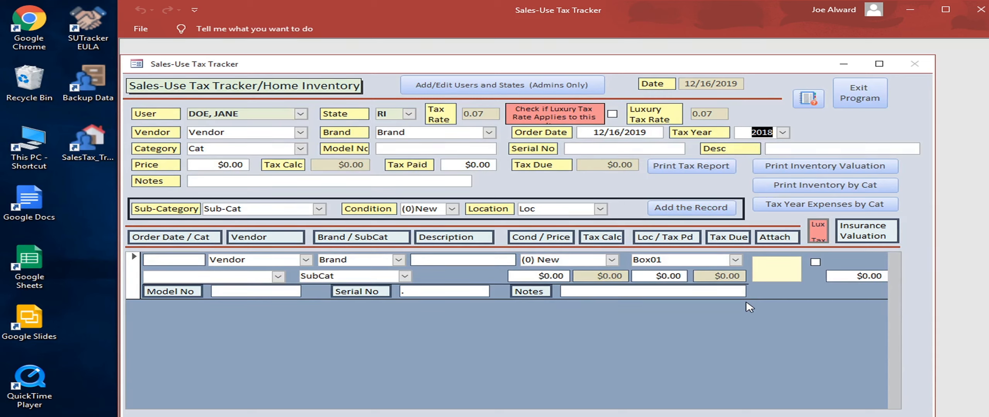
Switch the state back to MA.
left_click(409, 114)
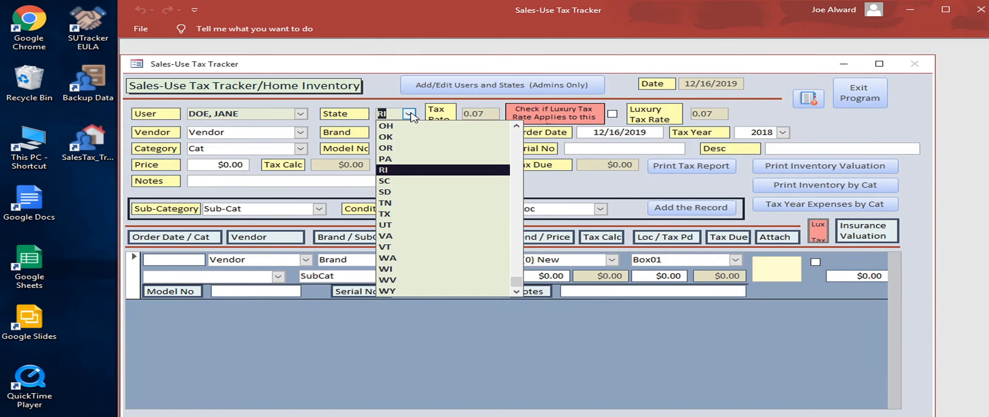
scroll(414, 181, "up", 4)
scroll(414, 182, "up", 2)
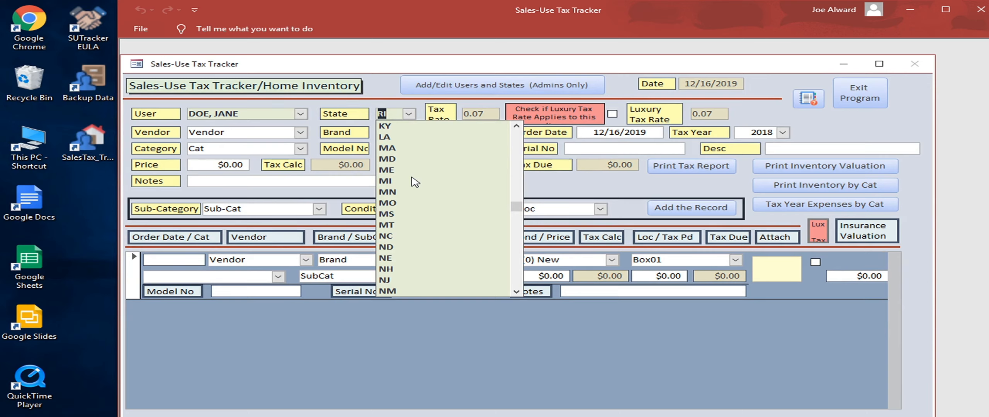
left_click(409, 148)
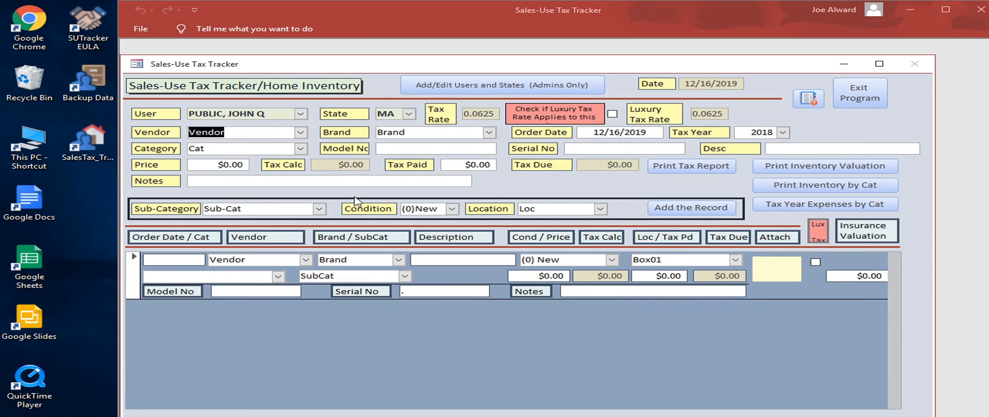
Enter eBay as the vendor and Sony as the brand for the new purchase entry.
left_click(225, 131)
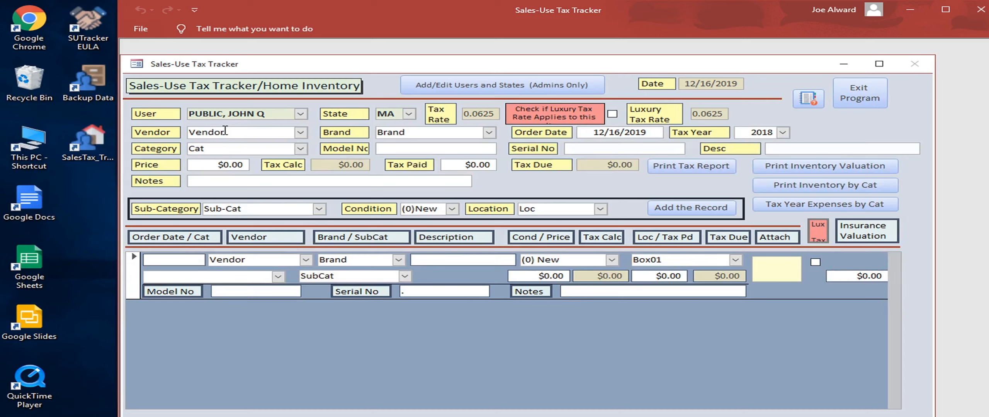
double_click(225, 132)
type("ebay")
key("Tab")
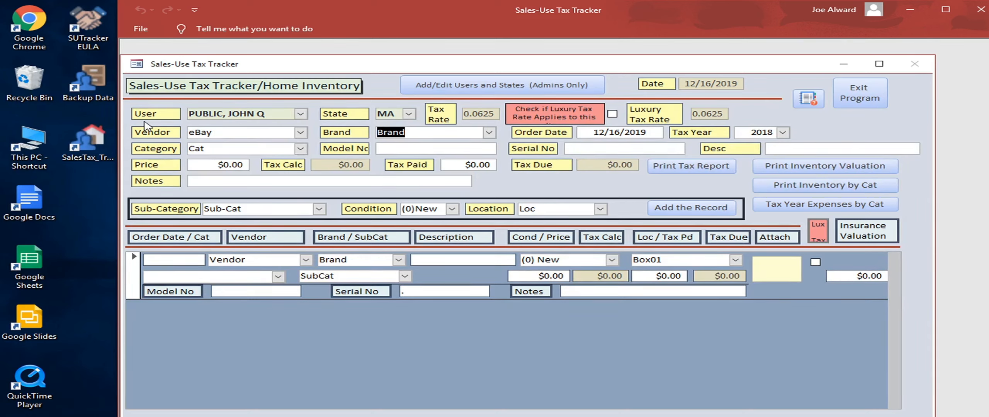
type("Sony")
key("Tab")
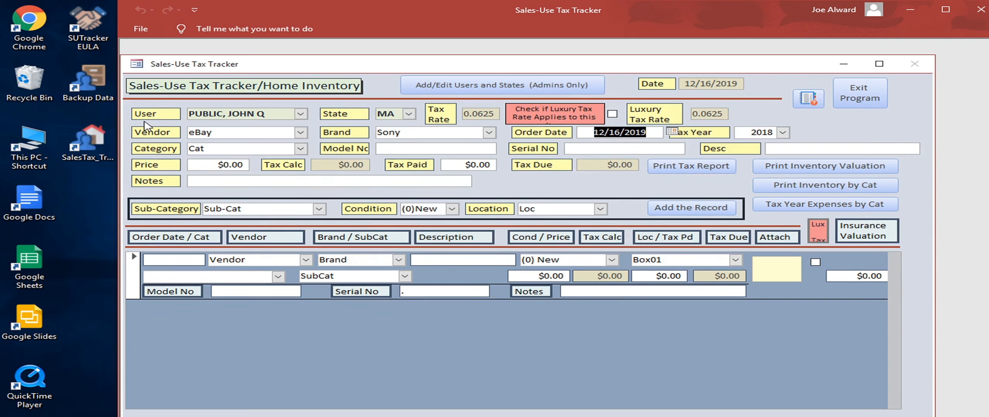
Set the new entry's order date to 7/21/19 and its category to Electronics.
type("7/21/19")
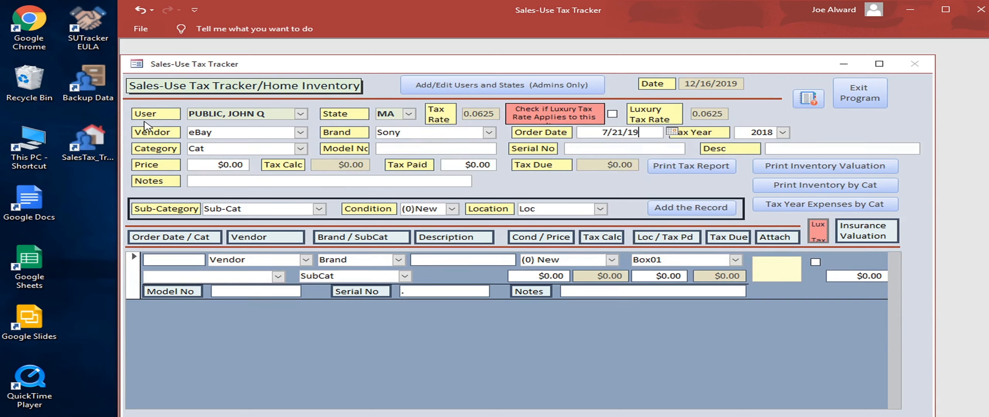
key("Tab")
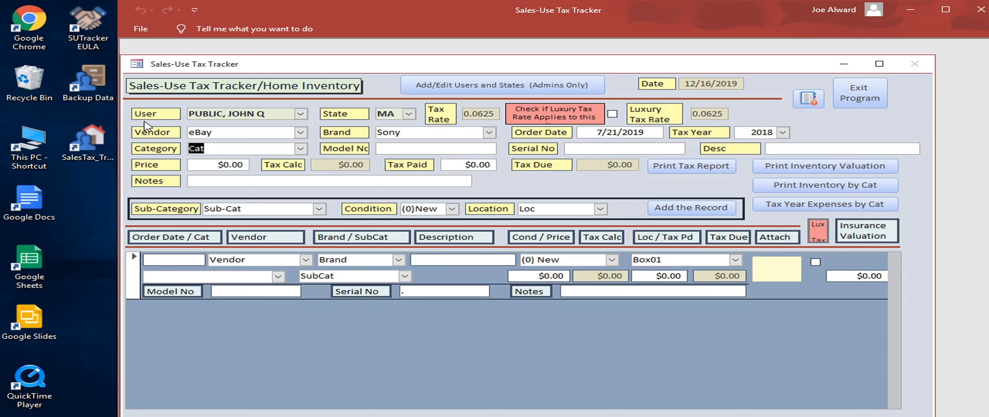
type("Electronics")
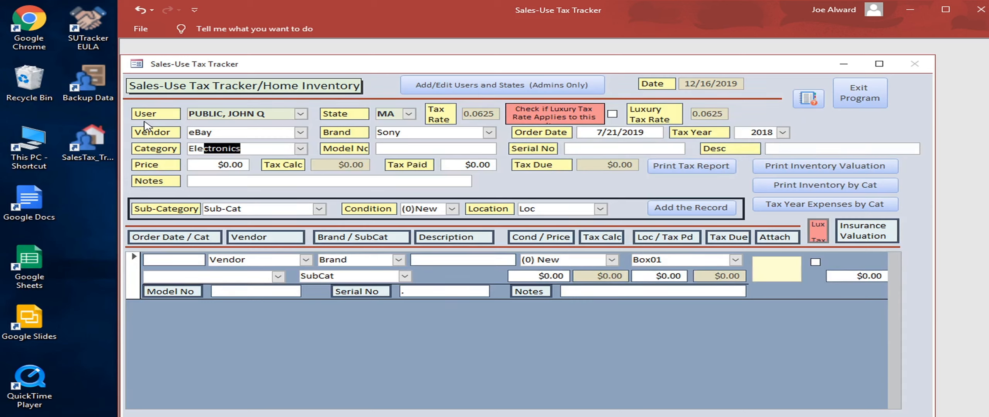
key("Tab")
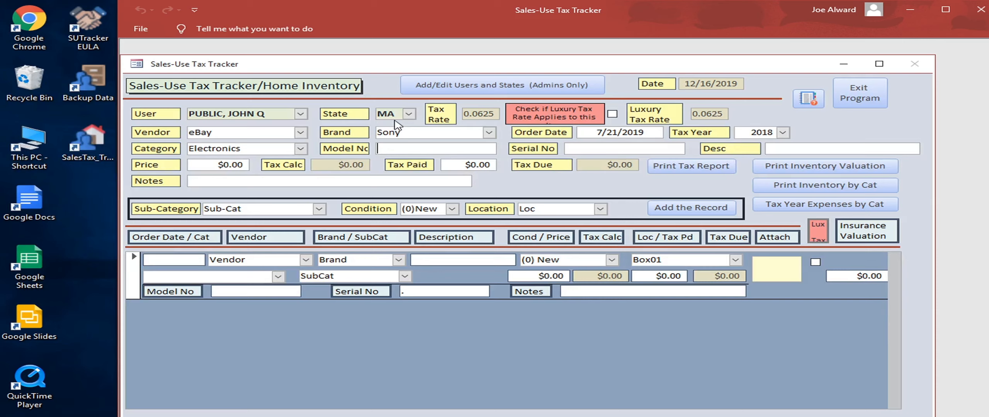
Enter model number A7R II and serial number 178365 for the new entry.
left_click(397, 148)
type("A7RII")
key("Tab")
type("178365")
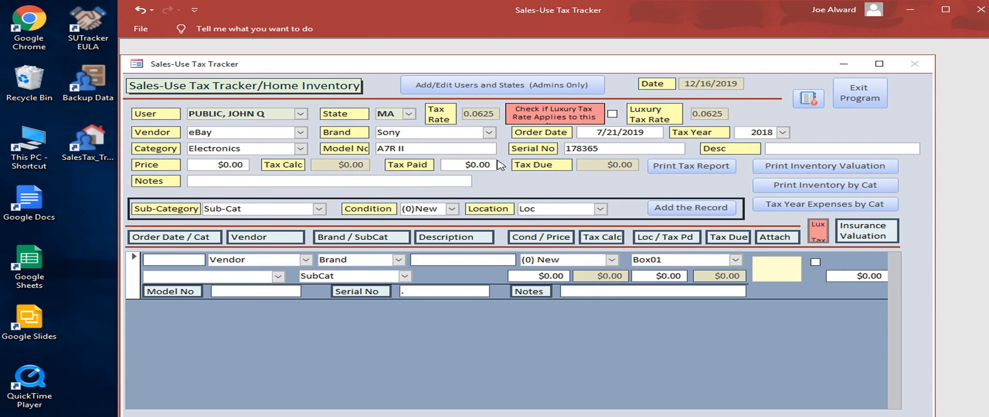
Describe the new item as Digital Camera.
key("Tab")
type("Digit")
type("al Cam")
type("aer")
type("a")
key("Left")
key("Left")
key("Left")
key("BackSpace")
key("Tab")
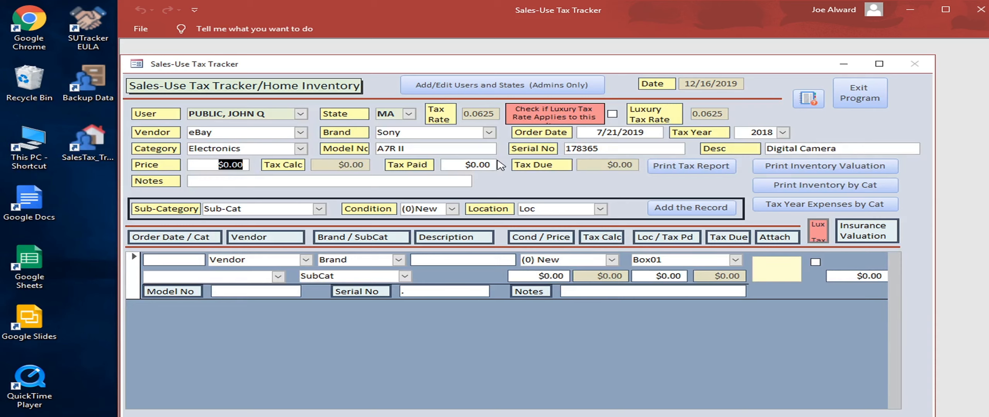
Set the camera's price to $1,300, leave the tax paid as it is, and enter Used as the note.
type("1")
type("300")
key("Tab")
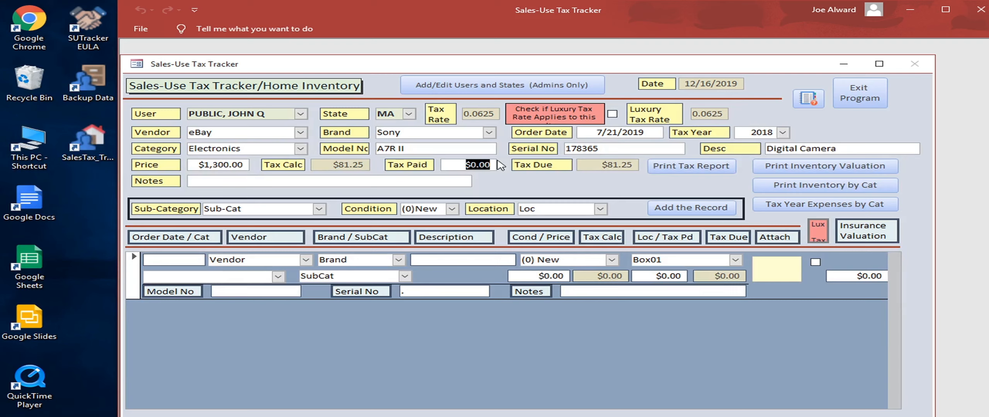
key("Tab")
type("Used")
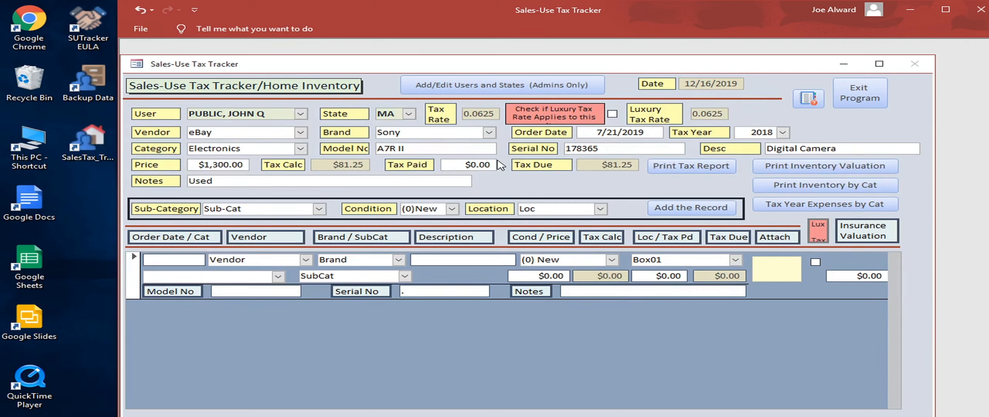
key("Tab")
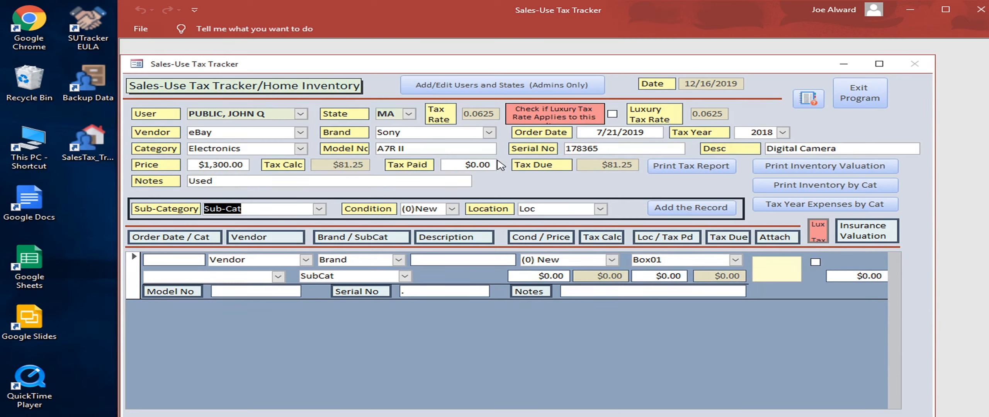
Set the camera's sub-category to Photography and its condition to (1)Great.
type("Photography")
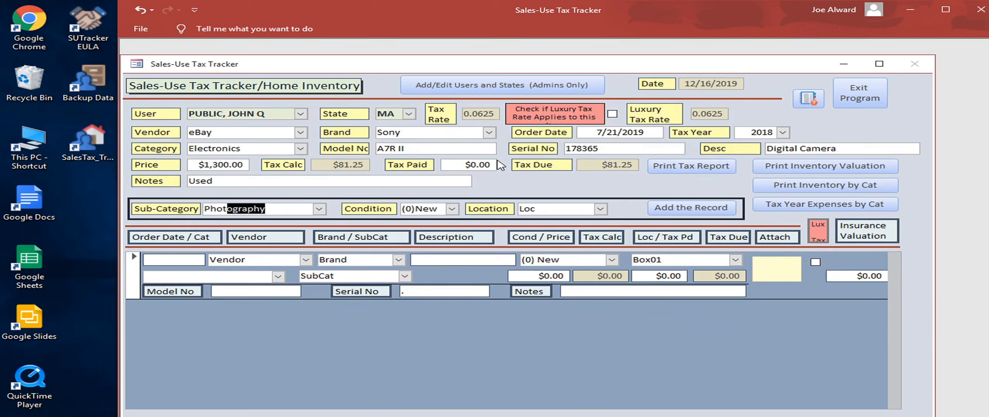
key("Tab")
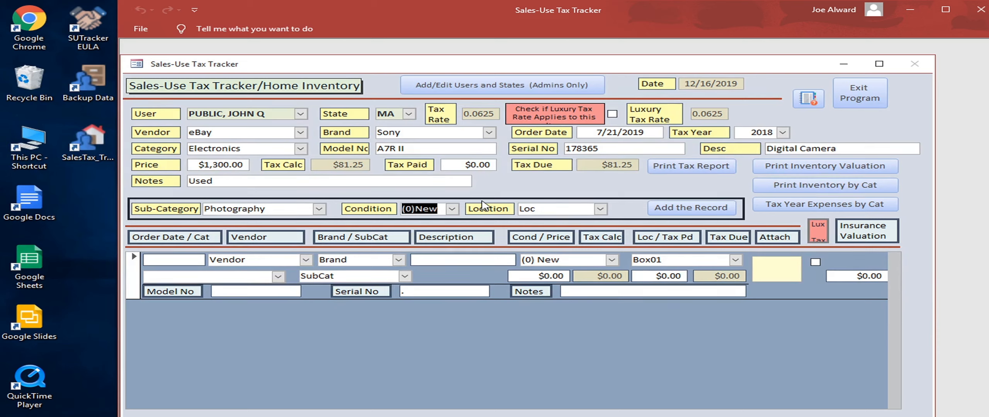
left_click(452, 209)
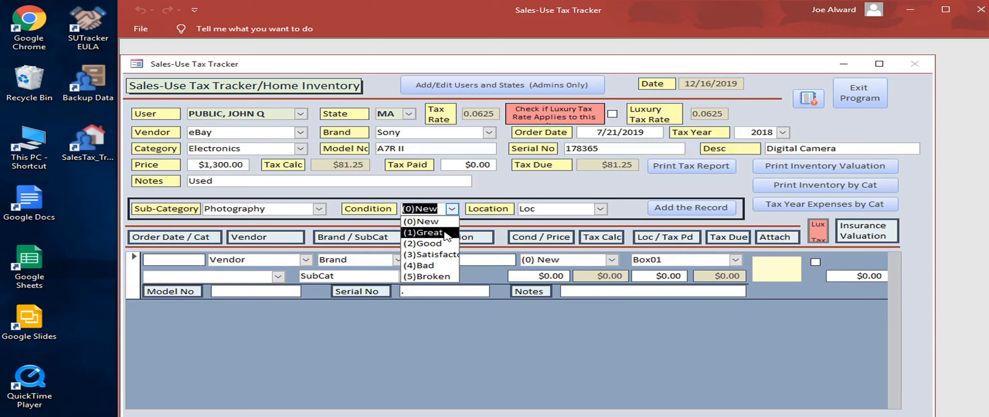
left_click(429, 233)
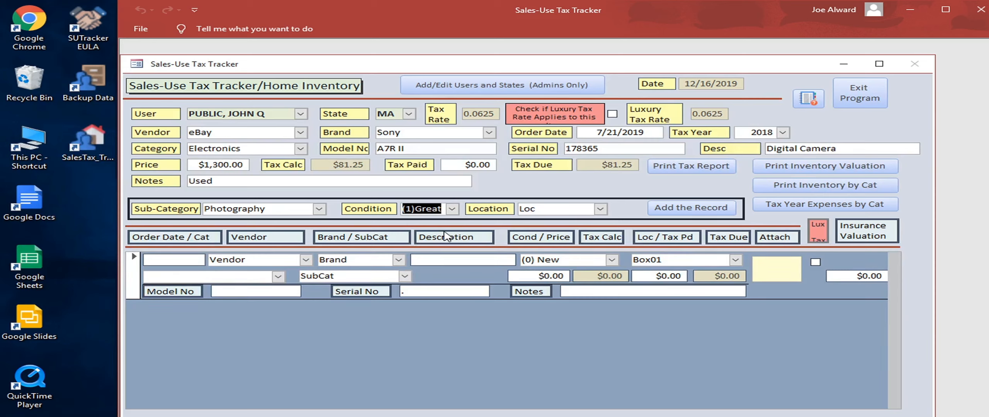
key("Tab")
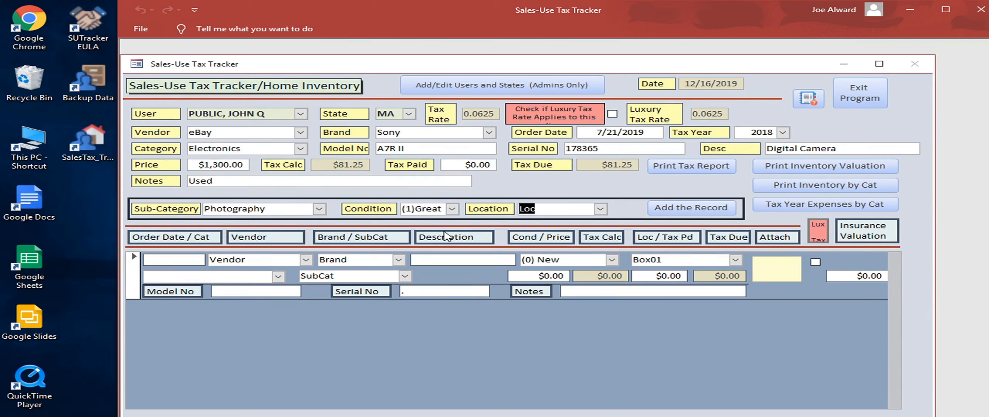
Set the location to the new list entry Photo Cabinet Shelf 2 and add the record to the inventory.
type("Photo Cabin")
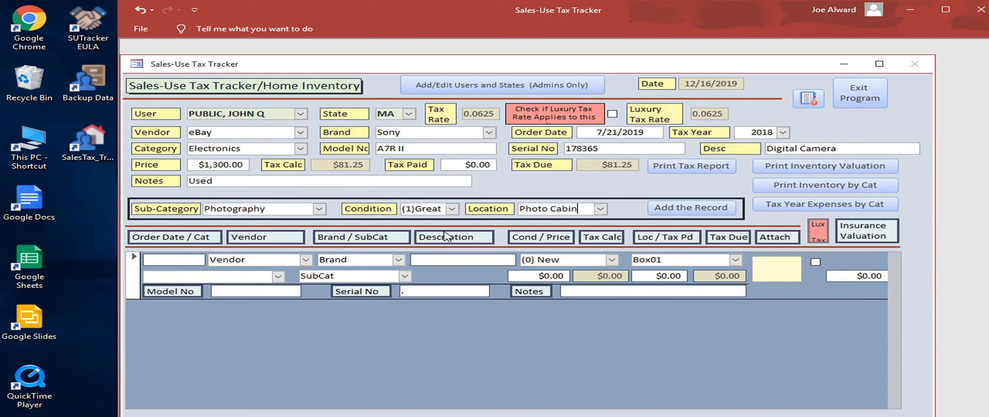
type("et Shelf 2")
key("Return")
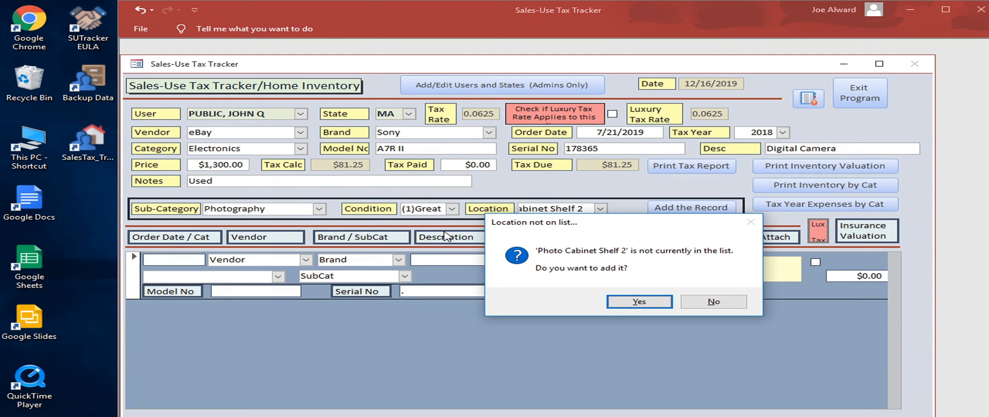
key("Return")
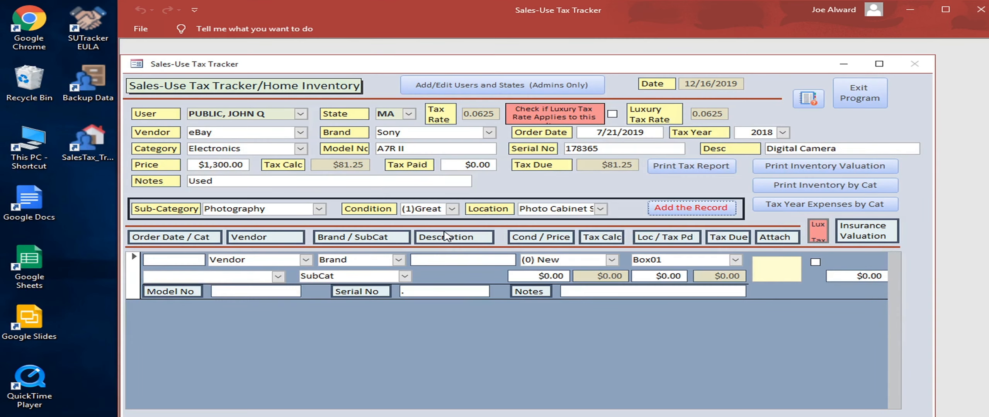
key("Return")
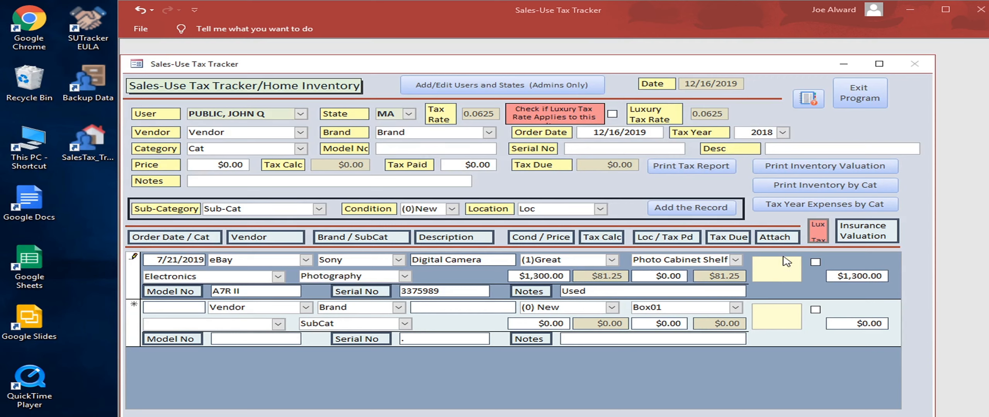
Attach 190721_A7RII_1.jpg, 190721_A7RII_2.jpg and 190721_eBay_JQP_A7RII.pdf from 2019_SalesTaxReceipts to the Sony camera record.
double_click(778, 275)
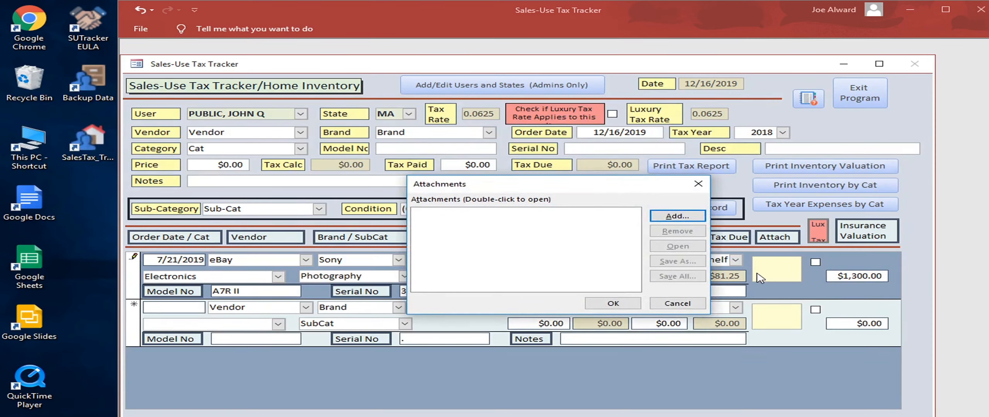
left_click(679, 218)
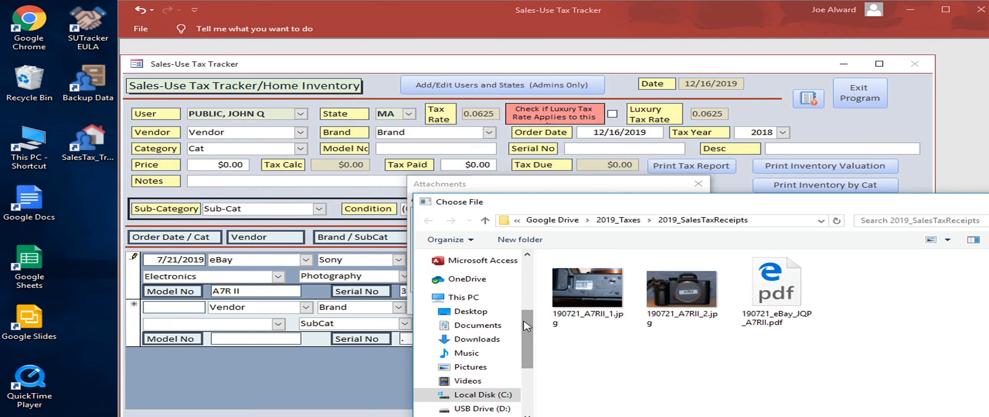
left_click_drag(523, 322, 523, 283)
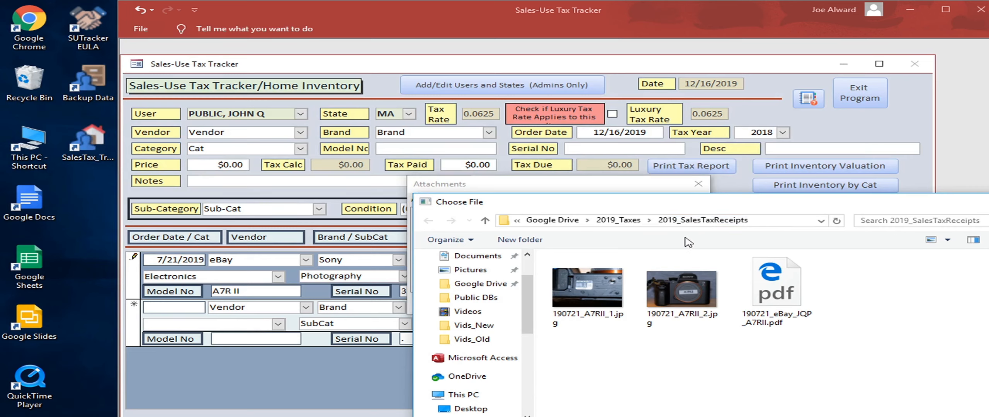
left_click(603, 300)
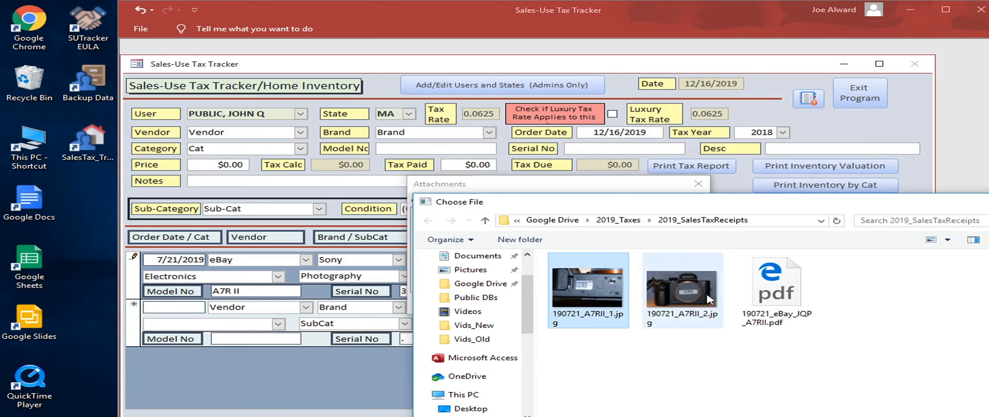
left_click(756, 298, "shift")
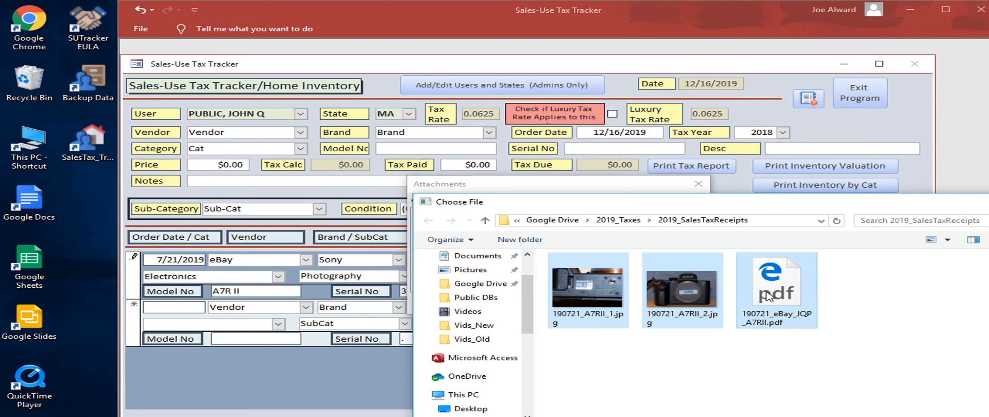
key("Return")
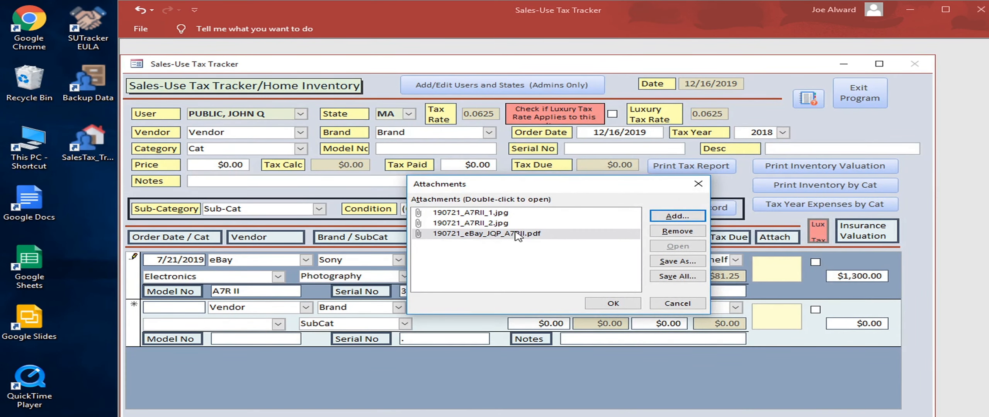
Save the attached files to the Sony camera record and view its attached receipt 190721_eBay_JQP_A7RII.pdf.
left_click(615, 305)
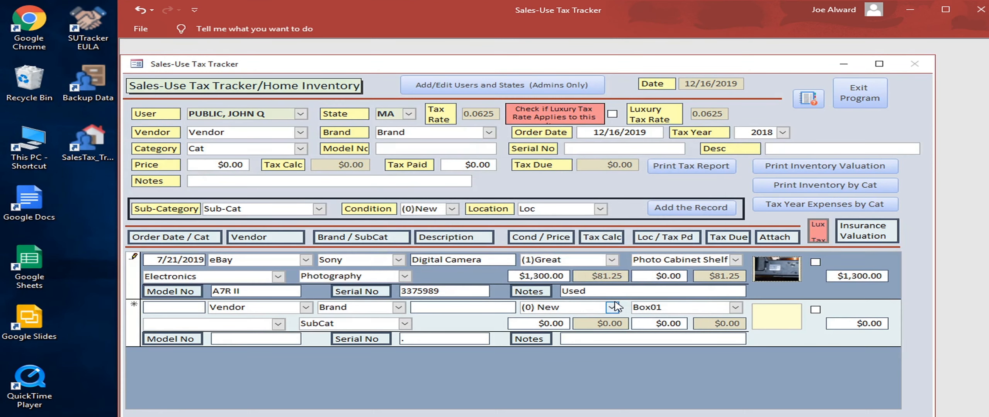
double_click(787, 279)
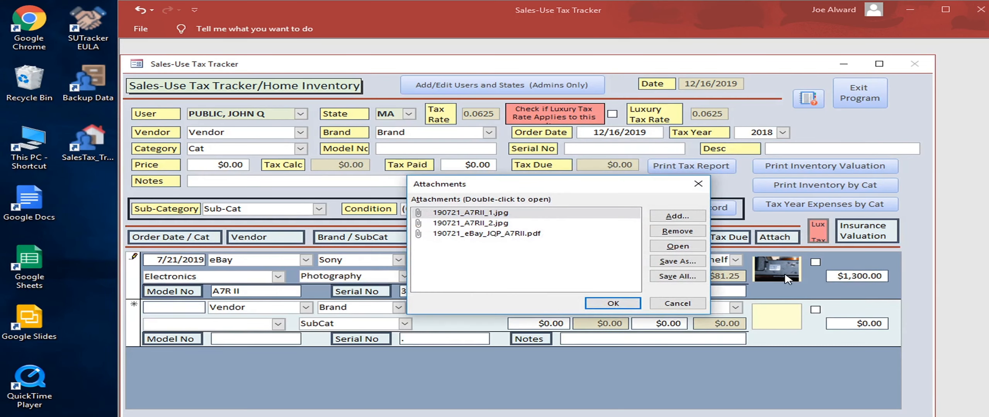
left_click(506, 234)
left_click(673, 246)
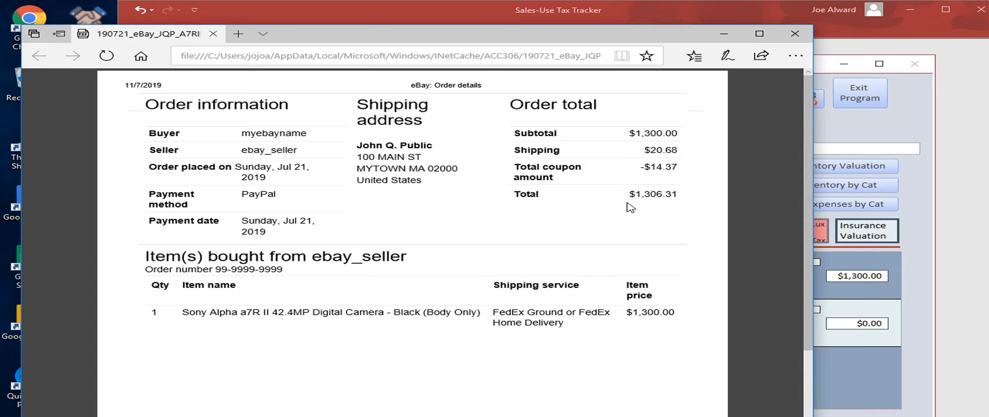
left_click(795, 33)
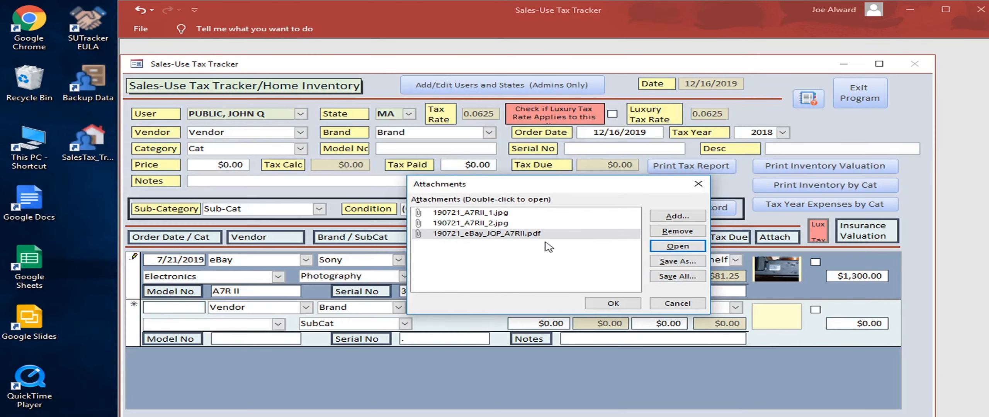
View the attached camera photos 190721_A7RII_1.jpg and 190721_A7RII_2.jpg, and close the record's attachment list.
left_click(485, 214)
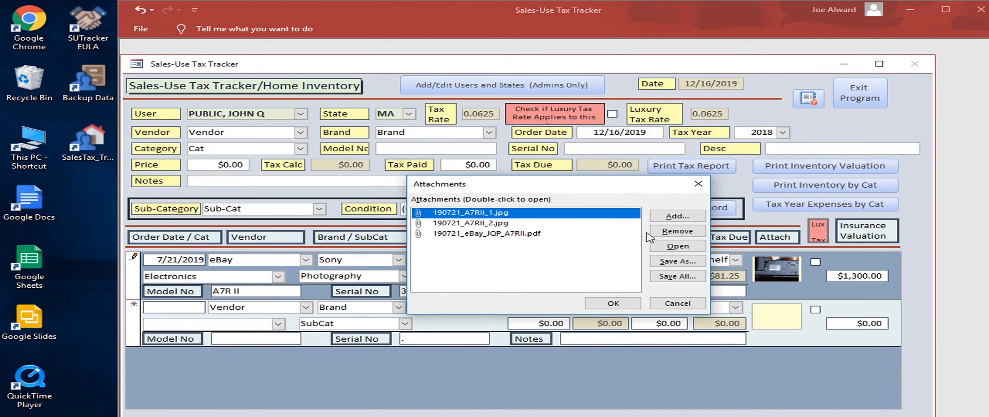
left_click(666, 248)
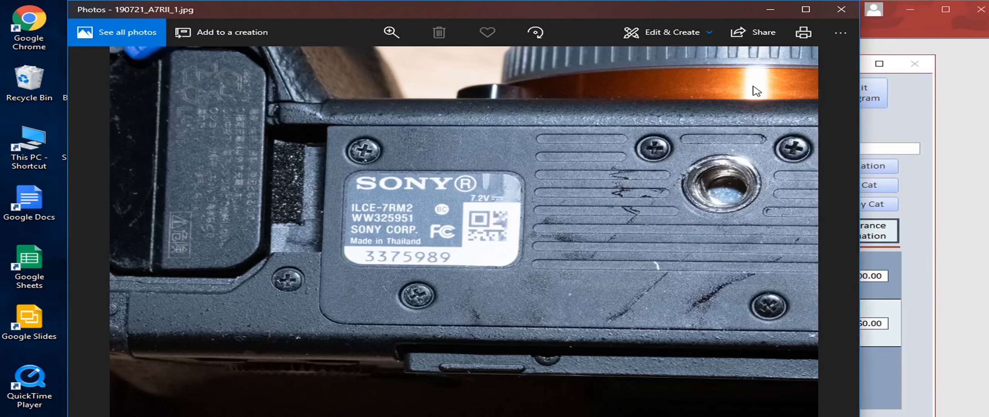
key("alt+F4")
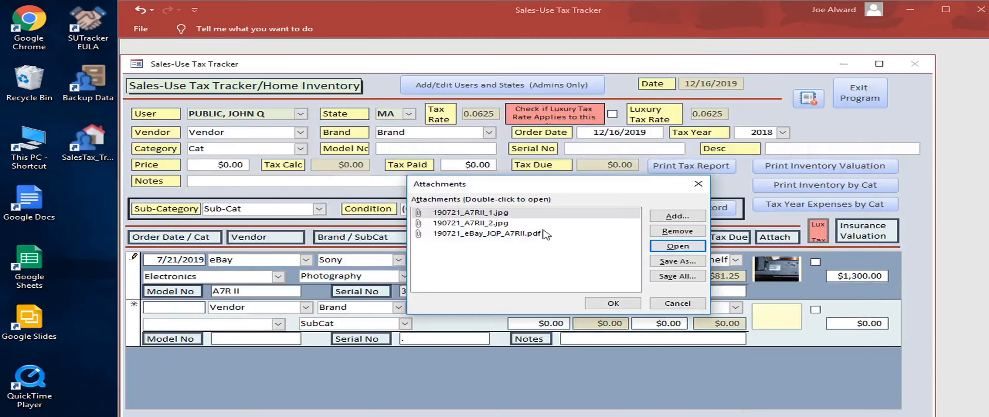
left_click(466, 224)
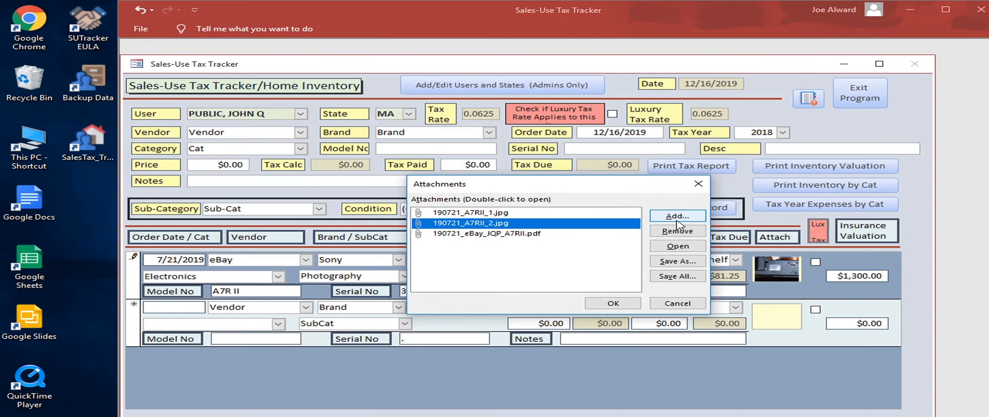
left_click(682, 250)
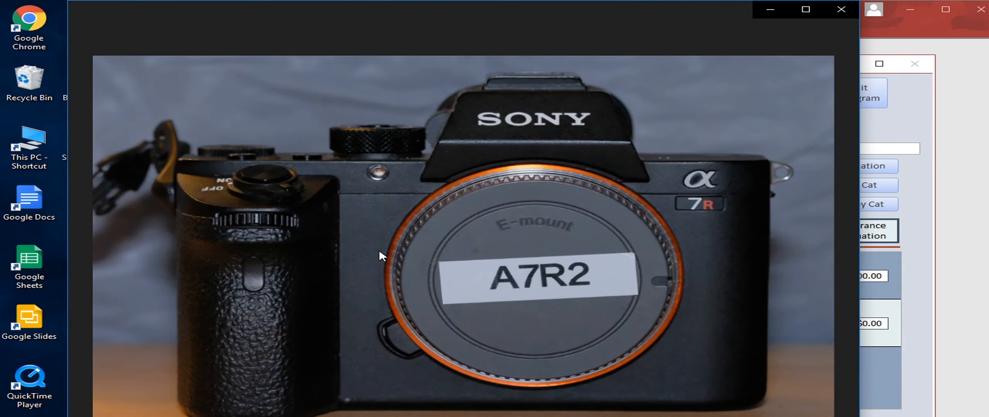
left_click(842, 11)
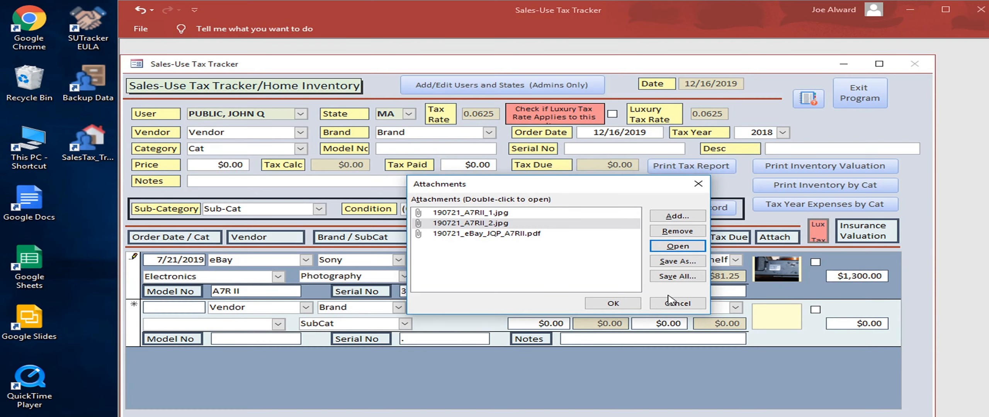
left_click(670, 299)
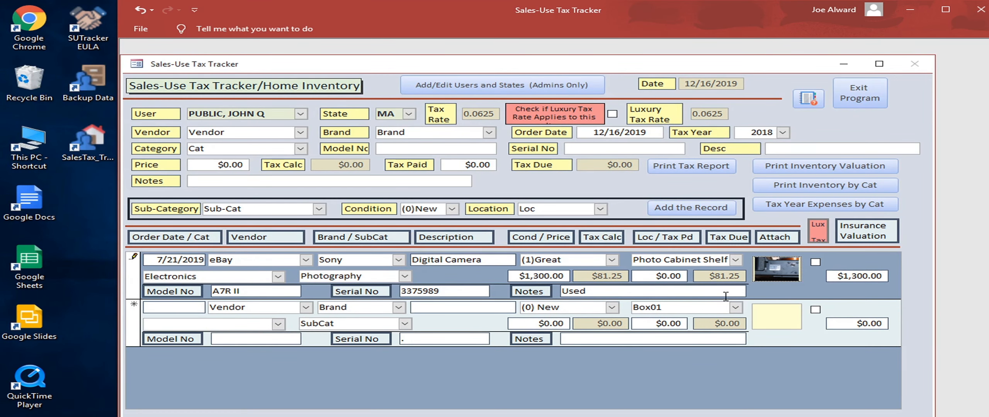